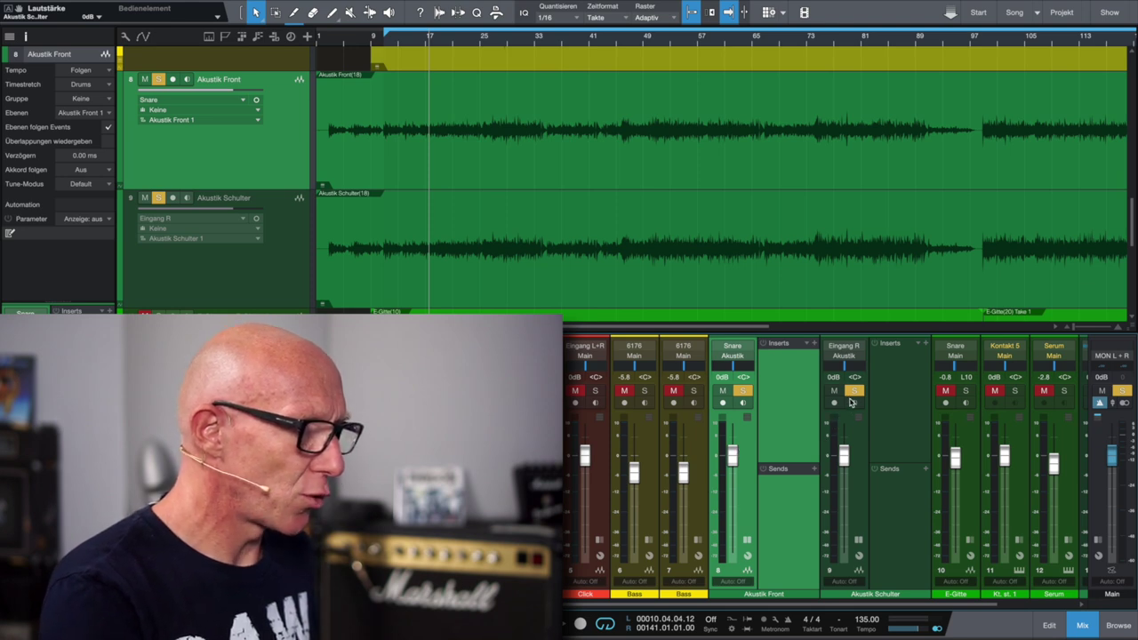
# Play the Akustik Front microphone alone, and switch the solo to Akustik Schulter for comparison
pyautogui.click(854, 391)
pyautogui.press('space')
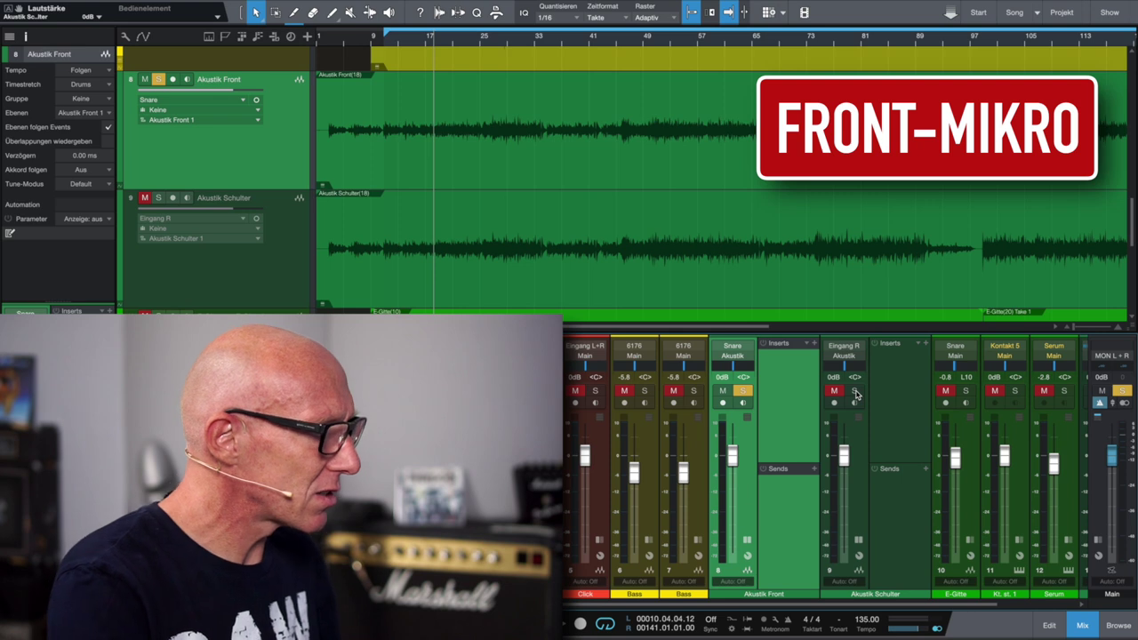
pyautogui.click(854, 392)
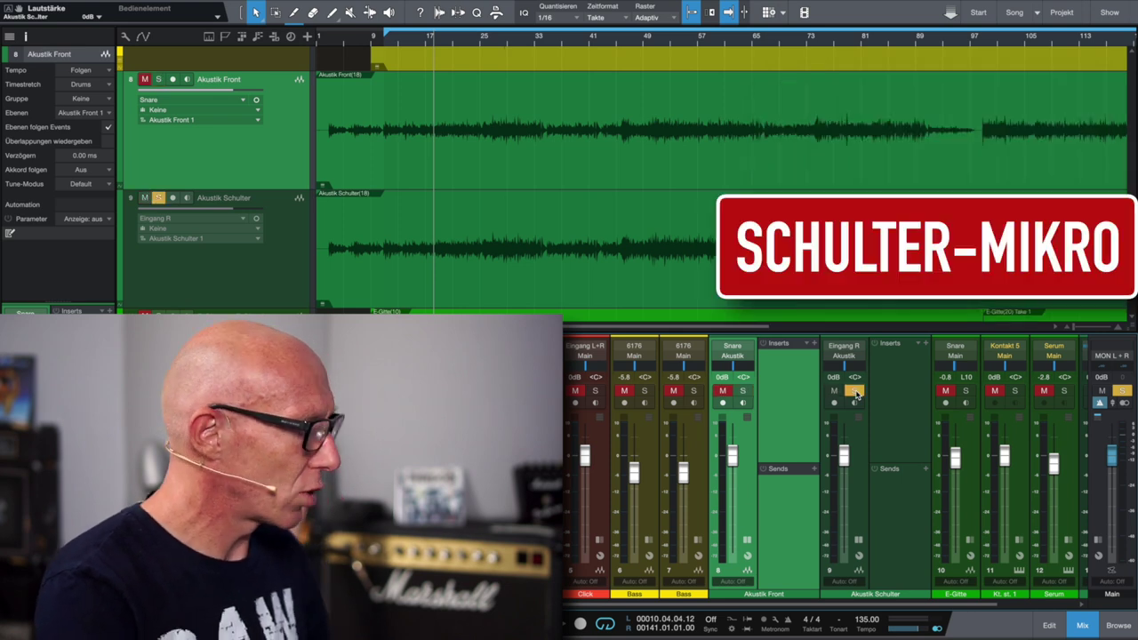
pyautogui.press('space')
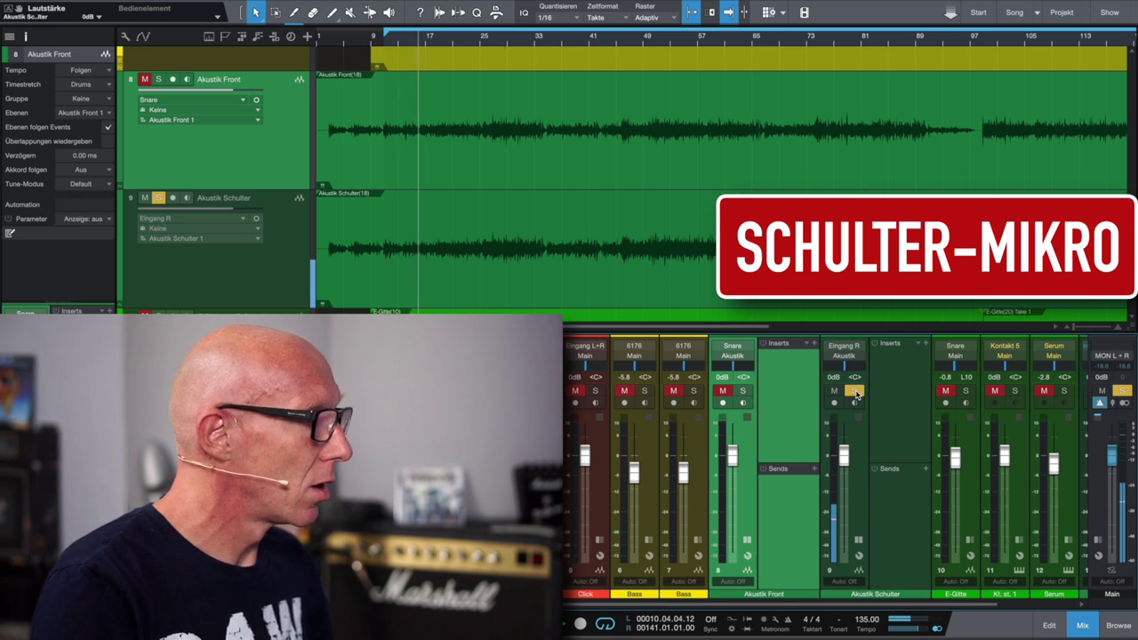
# Alternate the solo between the Akustik Front and Akustik Schulter tracks to compare the two microphone sounds
pyautogui.click(722, 391)
pyautogui.click(743, 391)
pyautogui.click(834, 391)
pyautogui.click(854, 391)
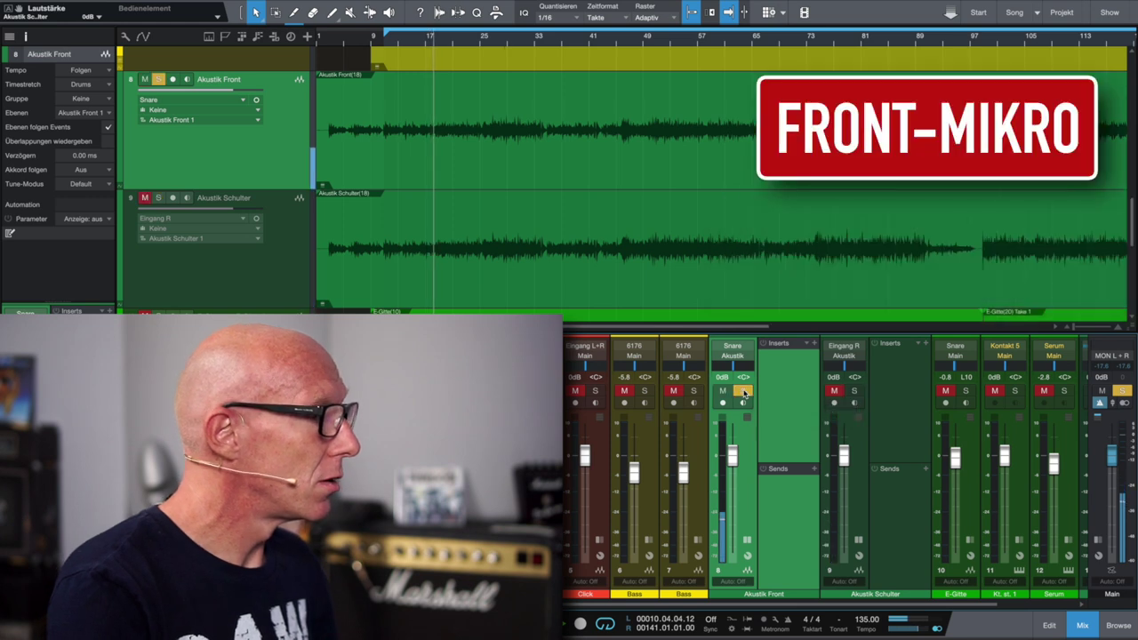
pyautogui.click(855, 392)
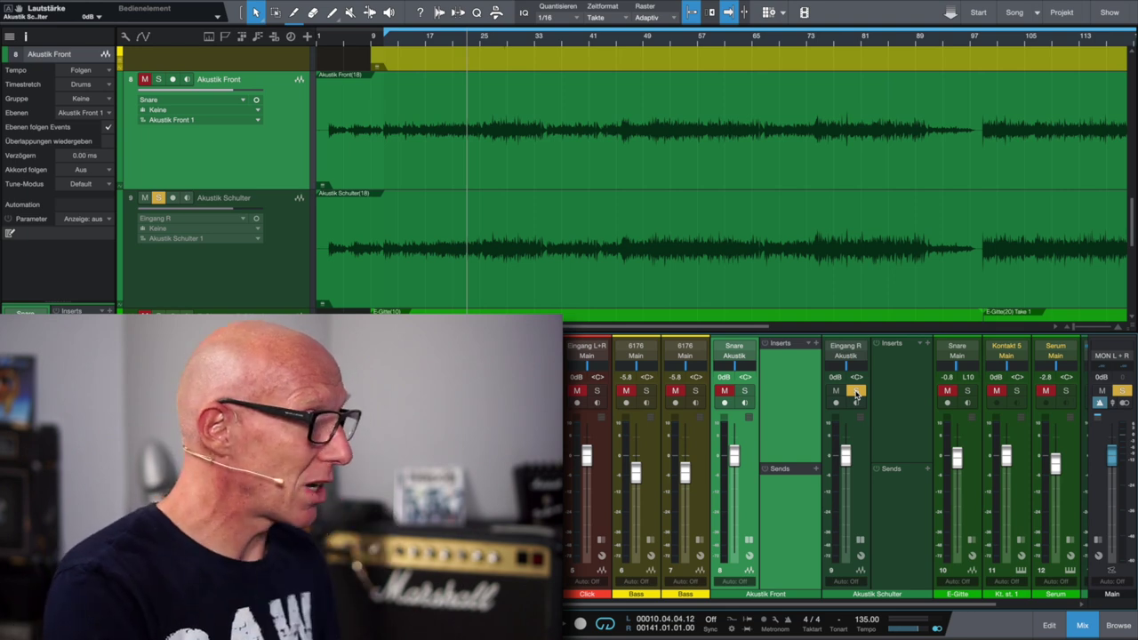
# Solo both acoustic tracks and audition the Akustik Schulter level from silence up to +4.5 dB and back to -8.3 dB
pyautogui.click(744, 391)
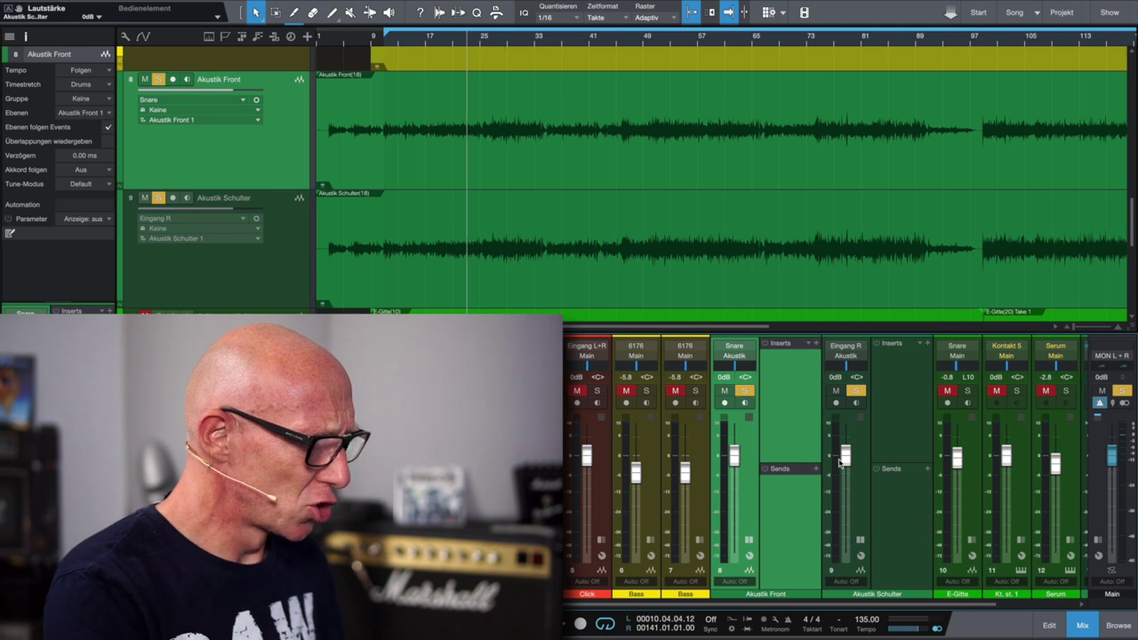
pyautogui.moveTo(845, 457); pyautogui.dragTo(850, 593)
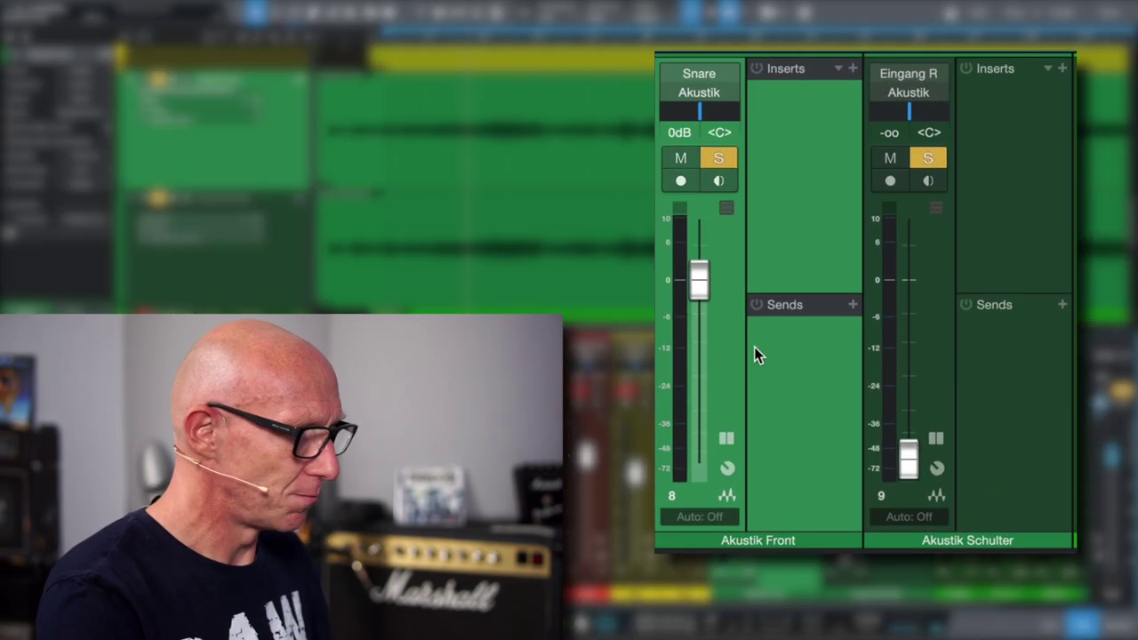
pyautogui.moveTo(909, 458); pyautogui.dragTo(909, 259)
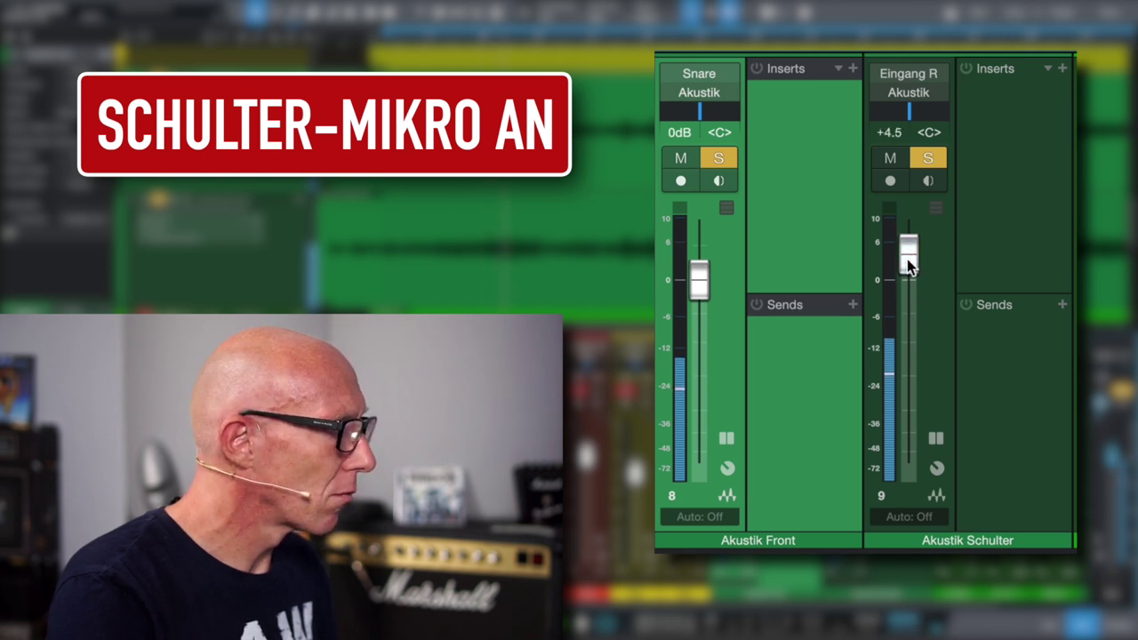
pyautogui.moveTo(908, 258); pyautogui.dragTo(904, 331)
# Compare playback with and without Akustik Schulter, raising it to -6.5 dB, and reset its volume to 0 dB
pyautogui.click(927, 158)
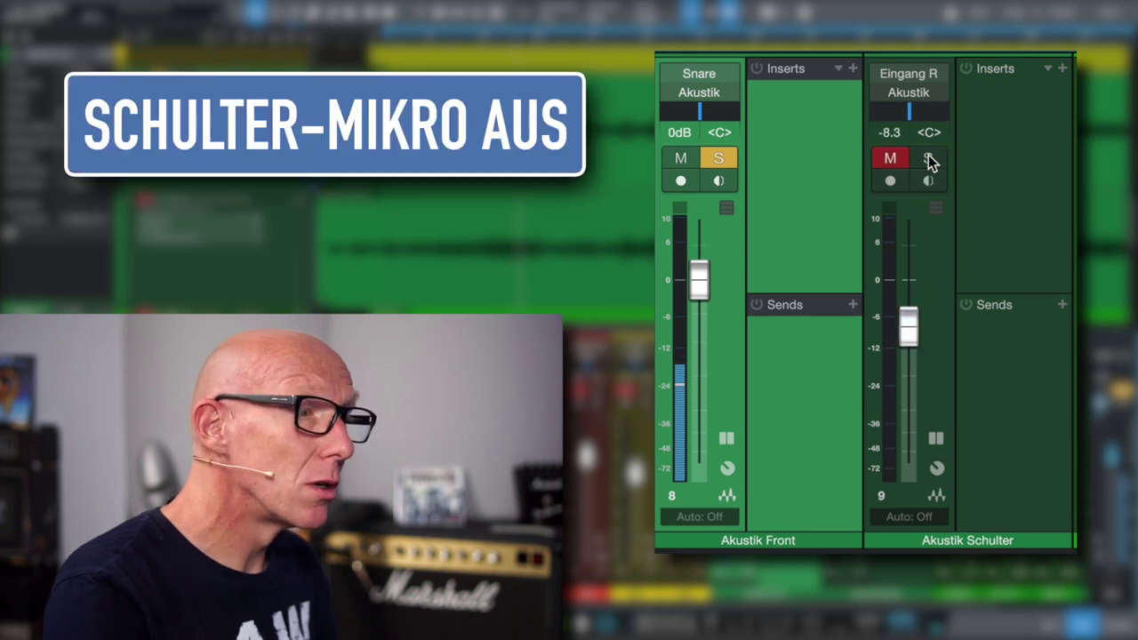
pyautogui.moveTo(909, 323); pyautogui.dragTo(906, 302)
pyautogui.click(921, 161)
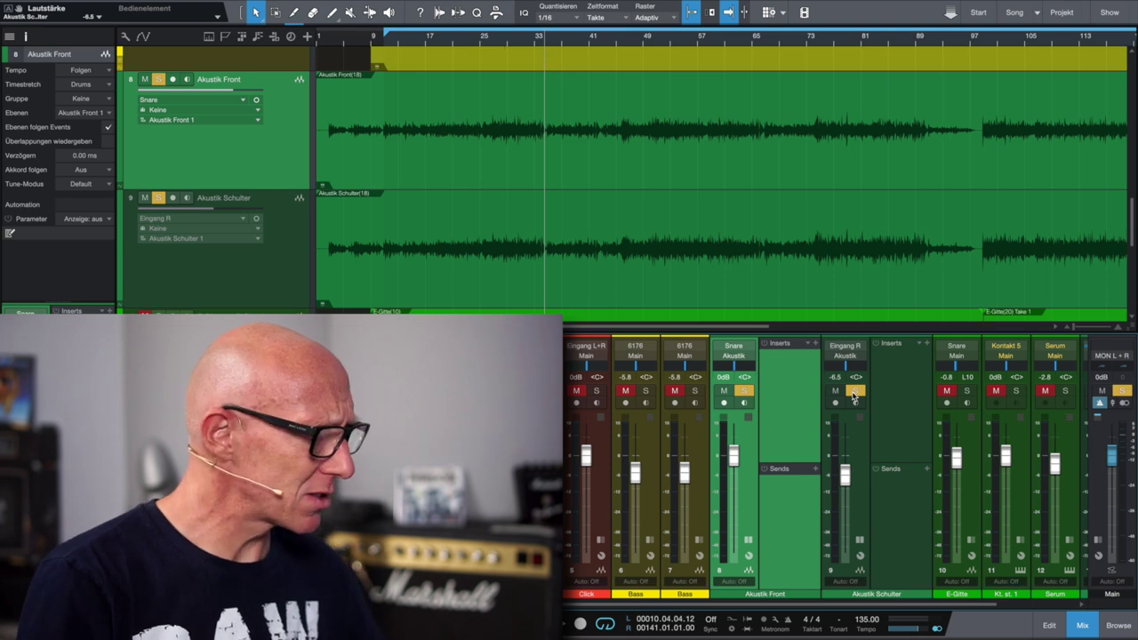
pyautogui.keyDown('alt'); pyautogui.click(844, 476); pyautogui.keyUp('alt')
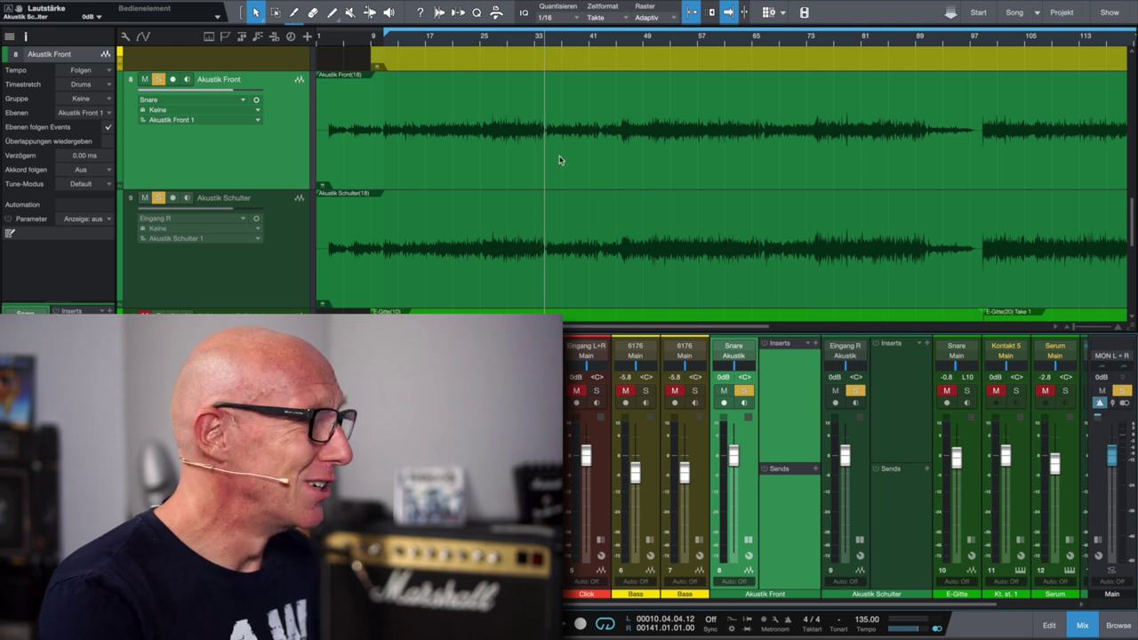
# Examine the time offset between the Akustik Front and Akustik Schulter waveforms at a transient near bar 27
pyautogui.scroll(3, 495, 50)
pyautogui.scroll(3, 506, 133)
pyautogui.hscroll(-3, 507, 133)
pyautogui.click(563, 44)
pyautogui.click(568, 48)
pyautogui.scroll(10, 573, 127)
pyautogui.scroll(8, 573, 127)
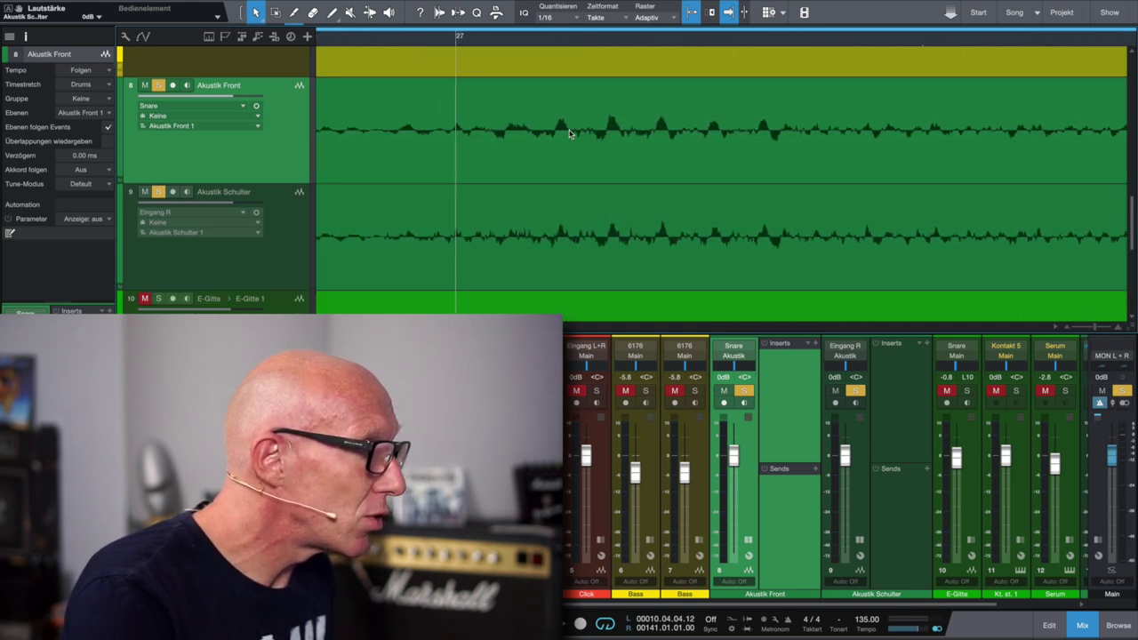
pyautogui.click(556, 44)
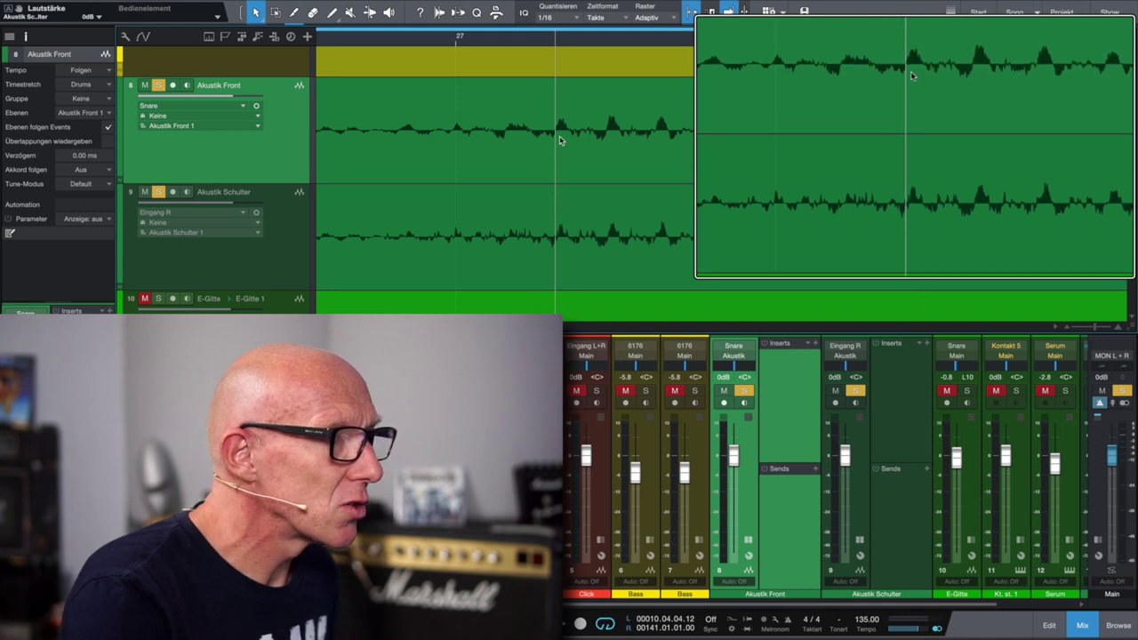
pyautogui.press('w')
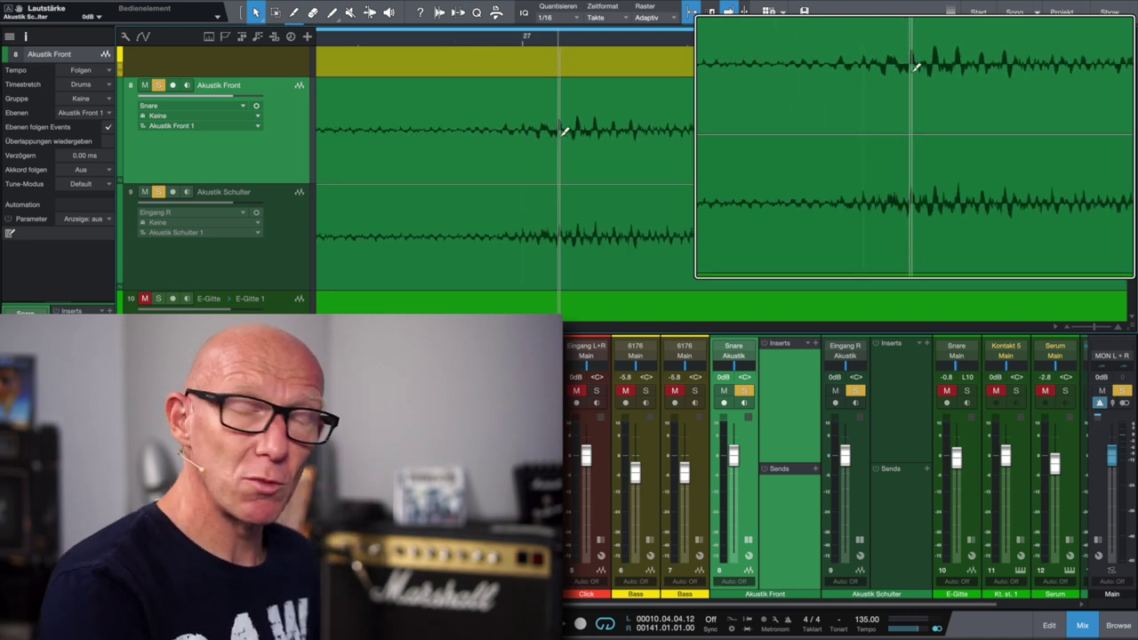
pyautogui.press('w')
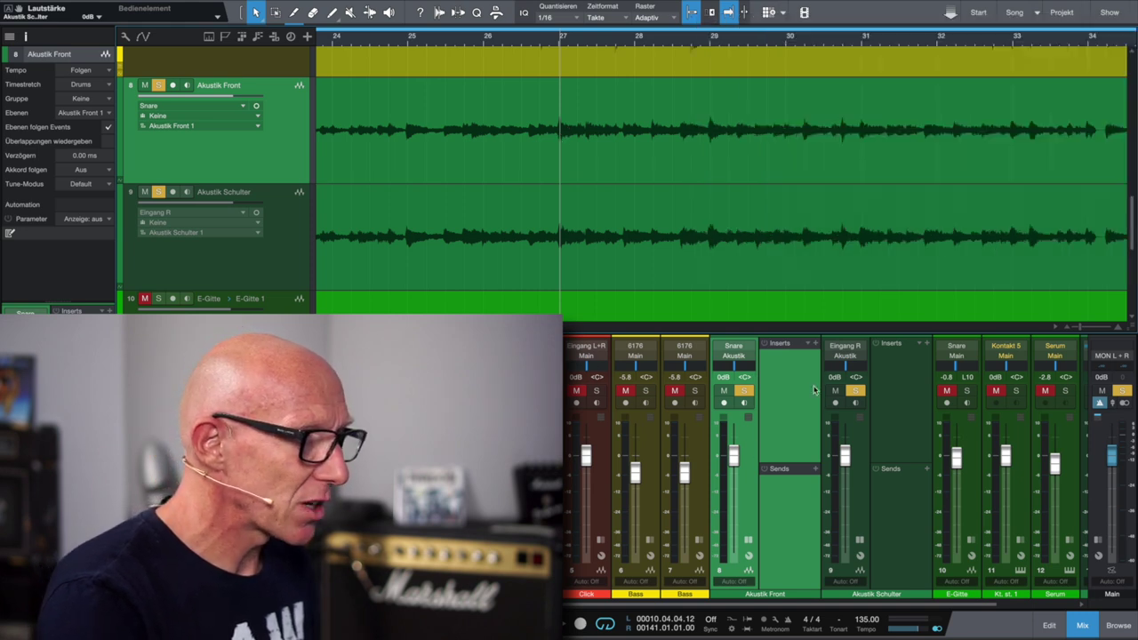
# Insert the Auto-Align plug-in on the Akustik Front channel, and position and pin its window
pyautogui.click(815, 344)
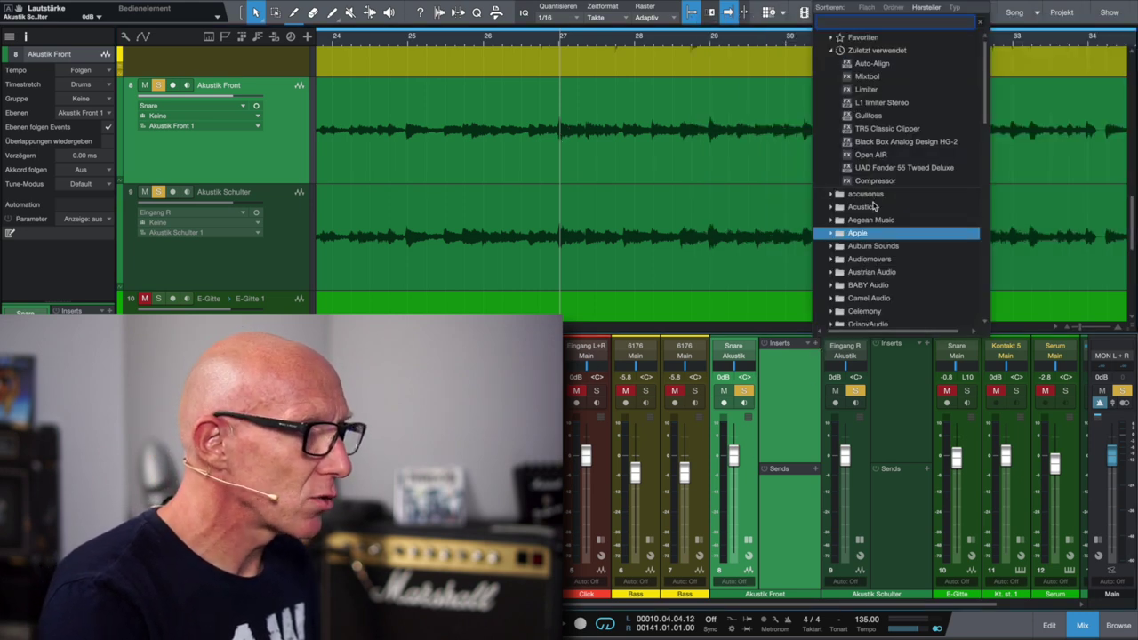
pyautogui.click(894, 67)
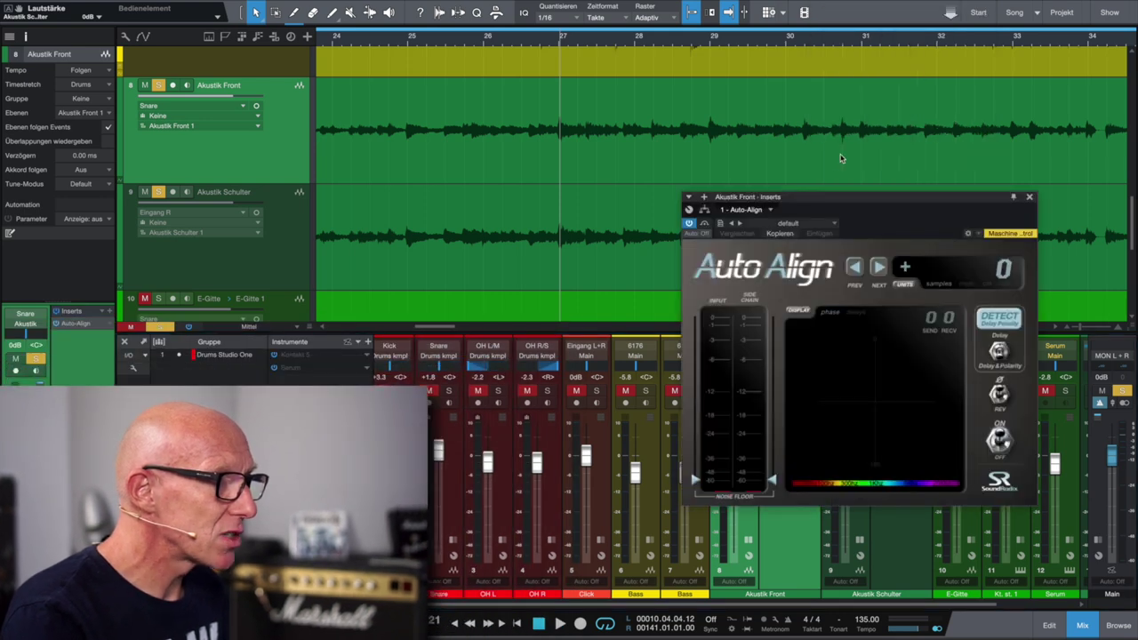
pyautogui.moveTo(888, 198); pyautogui.dragTo(580, 210)
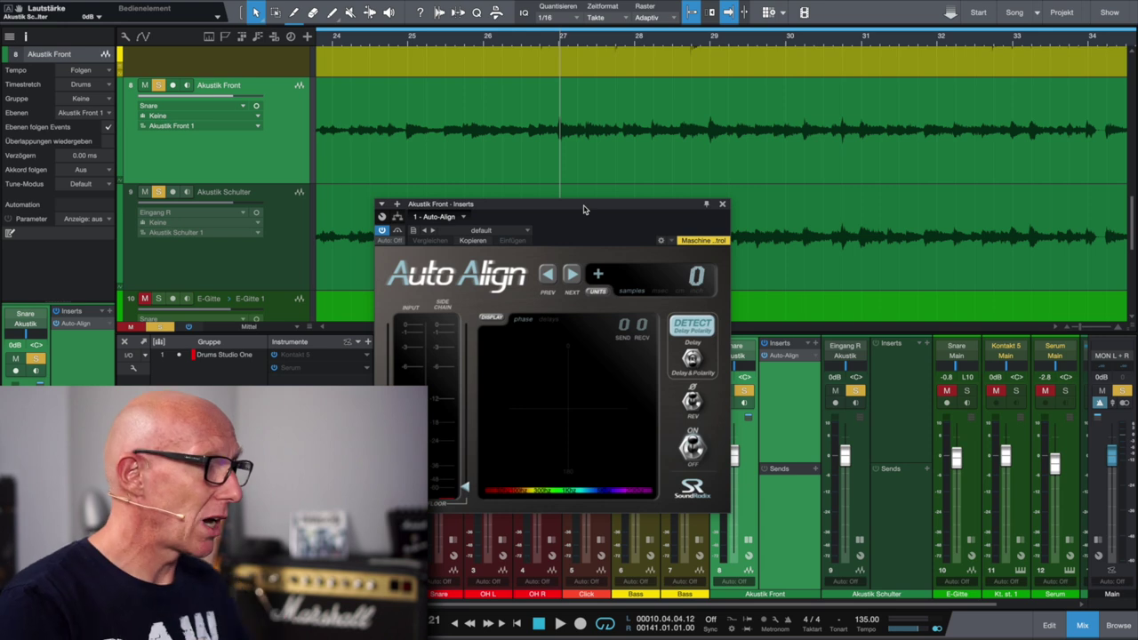
pyautogui.moveTo(584, 210); pyautogui.dragTo(583, 151)
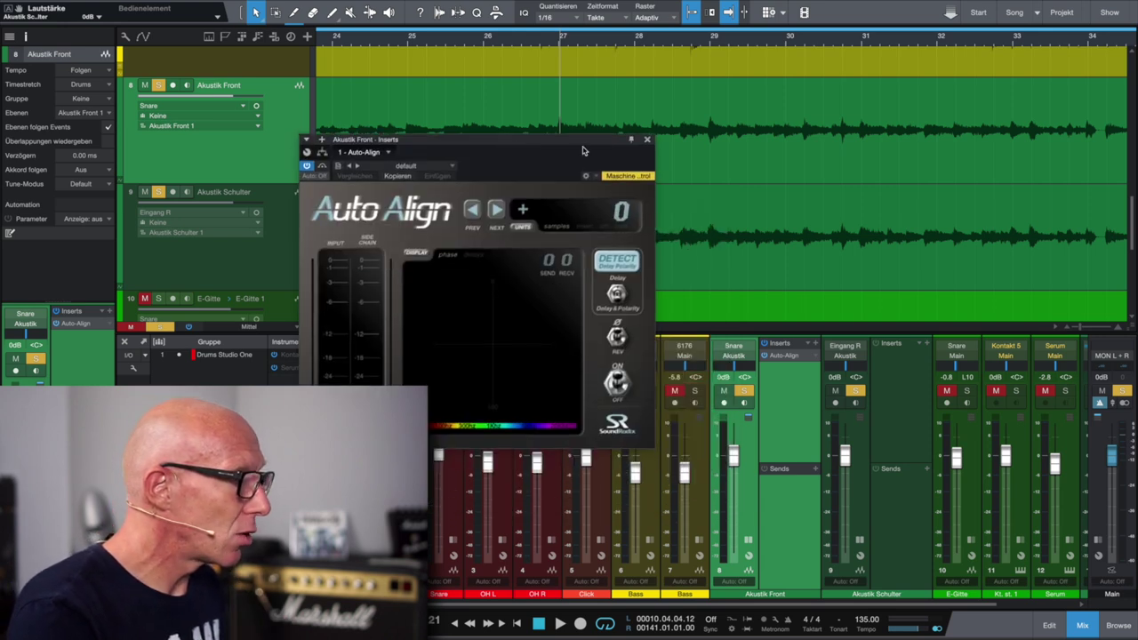
pyautogui.click(631, 141)
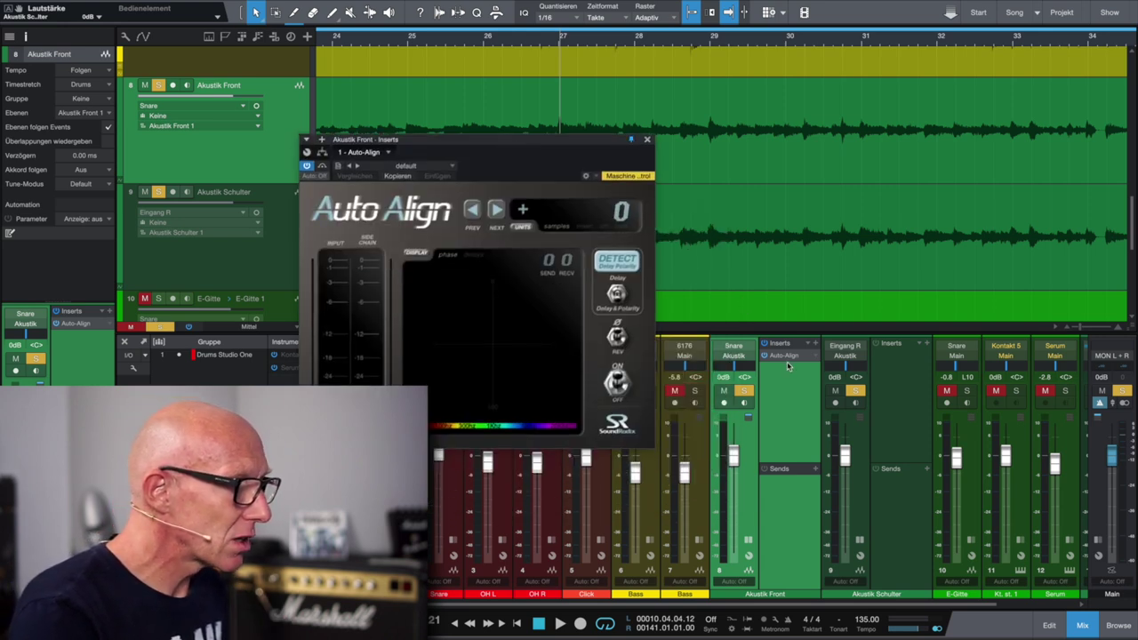
# Copy Auto-Align to the Akustik Schulter channel and place its window beside the first one
pyautogui.moveTo(791, 356); pyautogui.dragTo(894, 363)
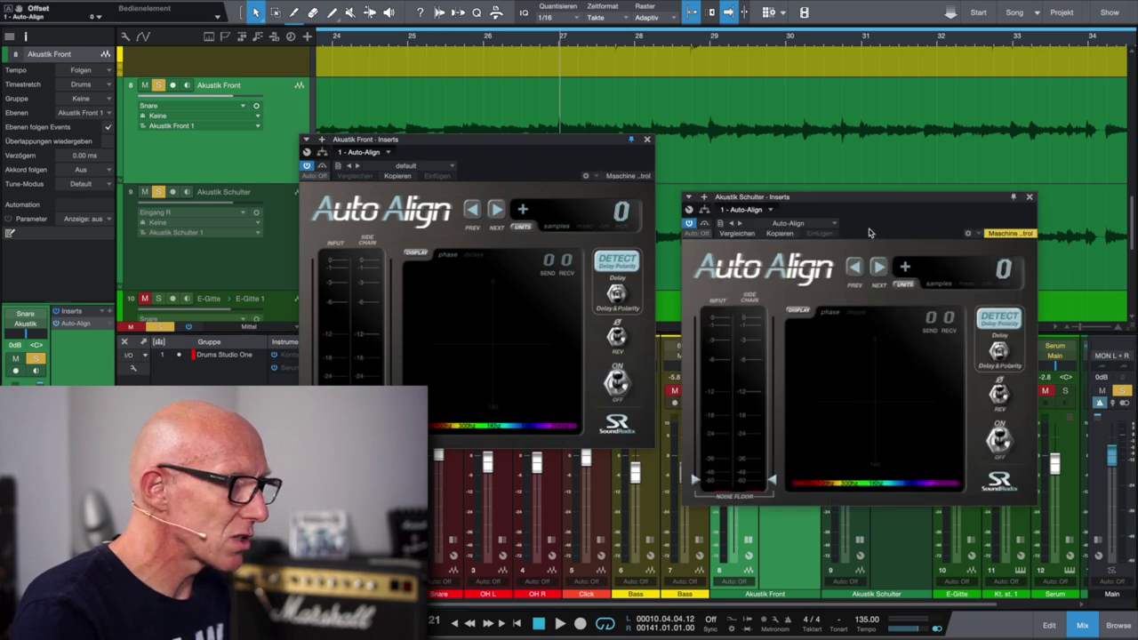
pyautogui.moveTo(883, 204); pyautogui.dragTo(889, 150)
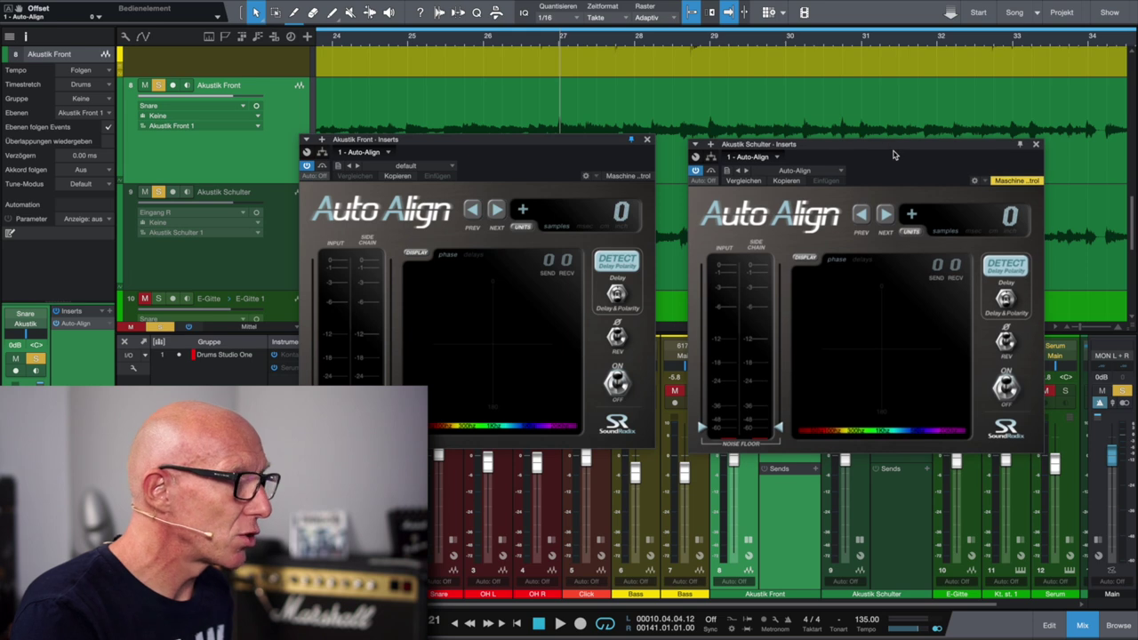
# Set Auto-Align to send 1 on Akustik Front and receive 1 on Akustik Schulter, and detect the delay and polarity during playback
pyautogui.click(542, 147)
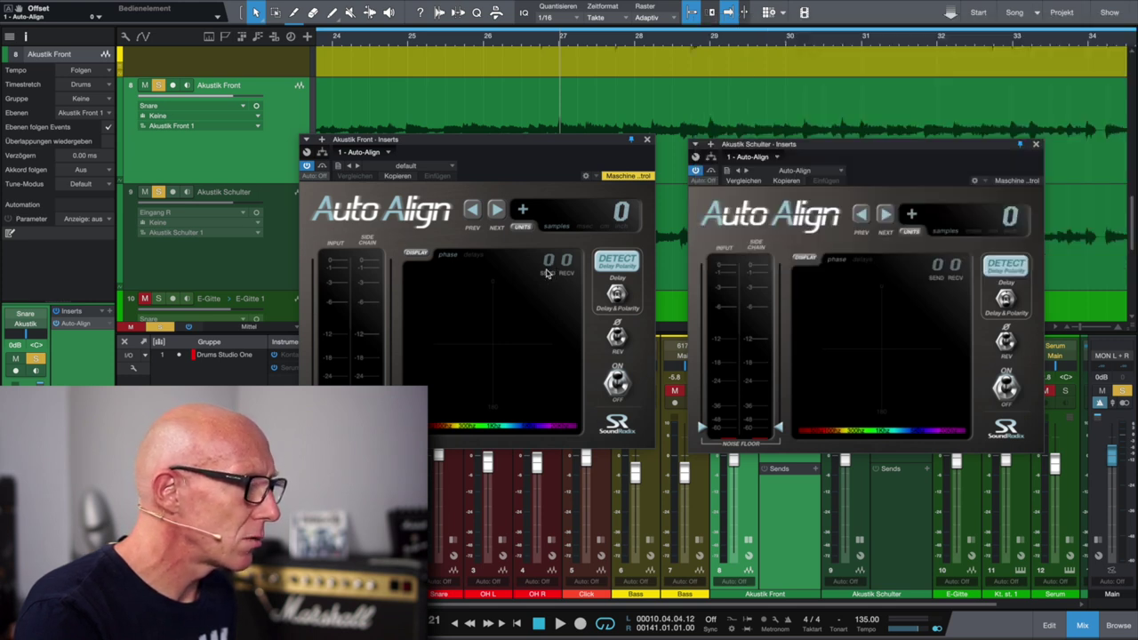
pyautogui.click(1035, 144)
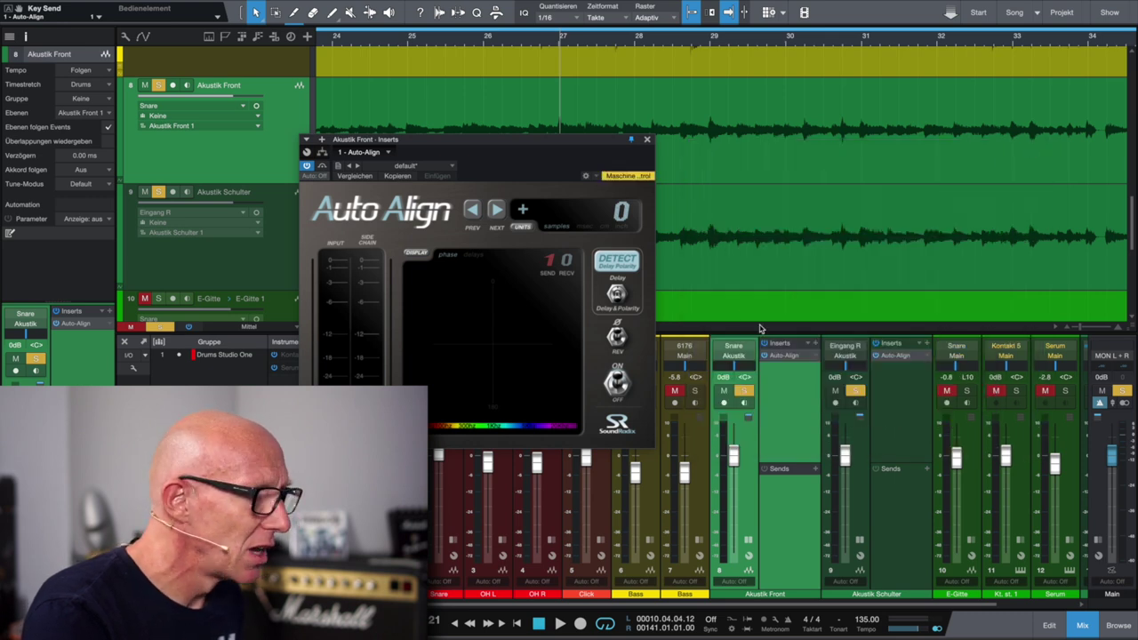
pyautogui.click(901, 356)
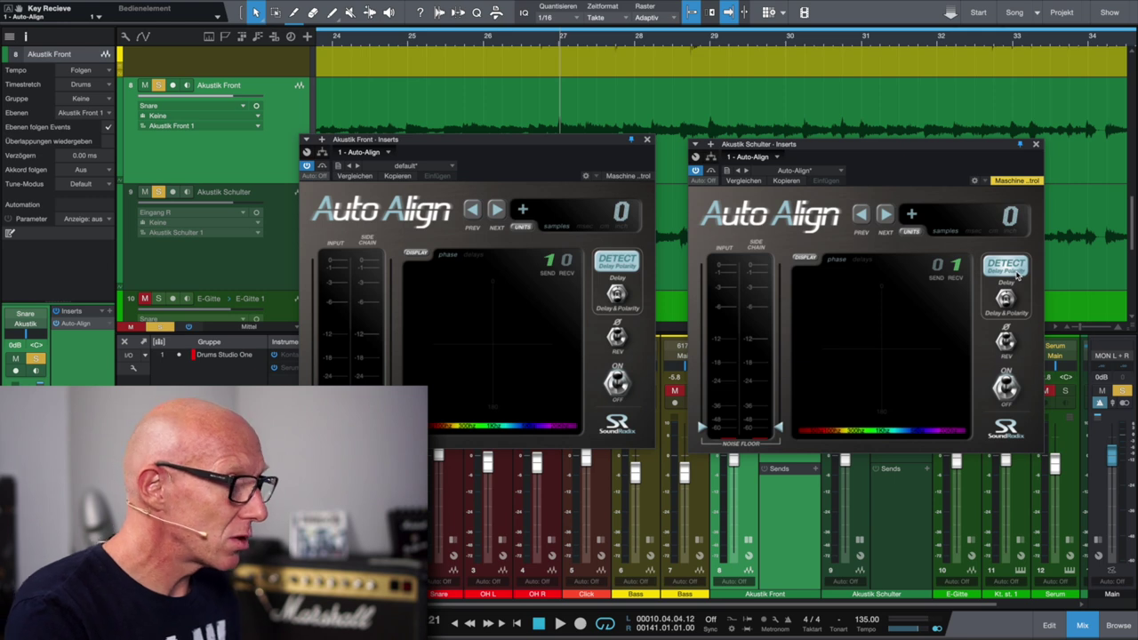
pyautogui.click(1010, 266)
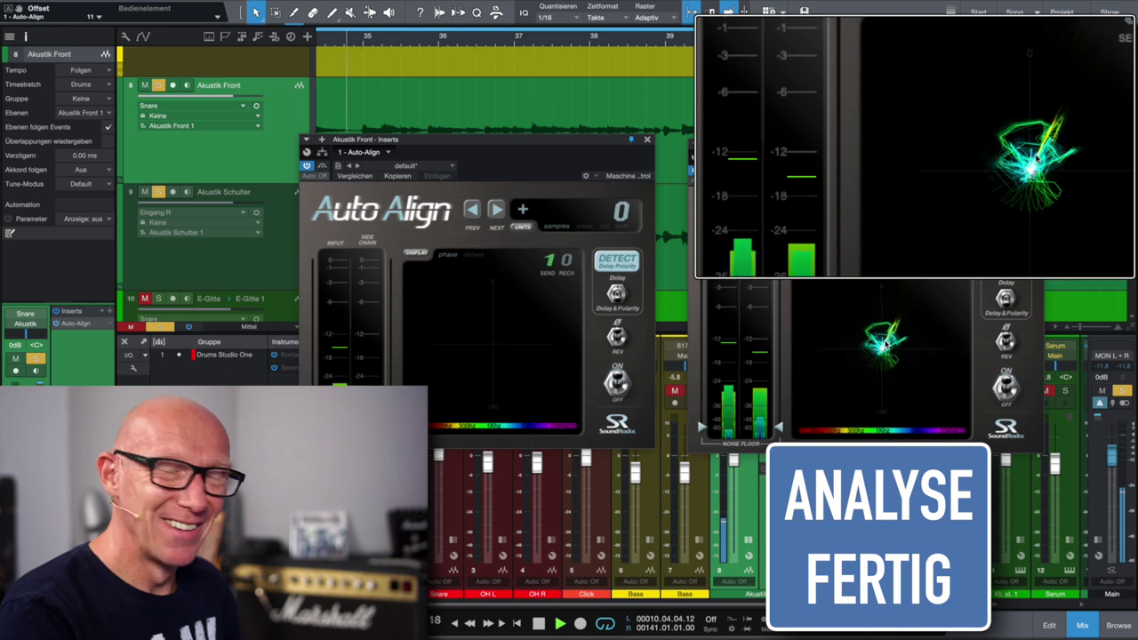
pyautogui.press('space')
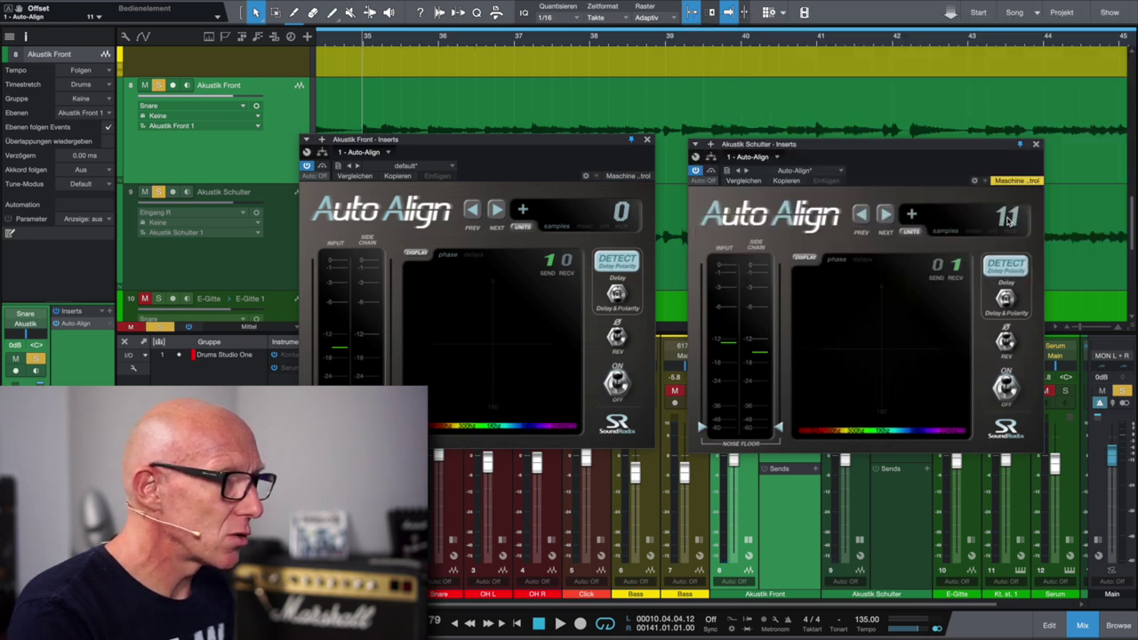
# Cycle the Akustik Schulter offset display through its units to centimetres, and close both Auto-Align windows
pyautogui.click(911, 233)
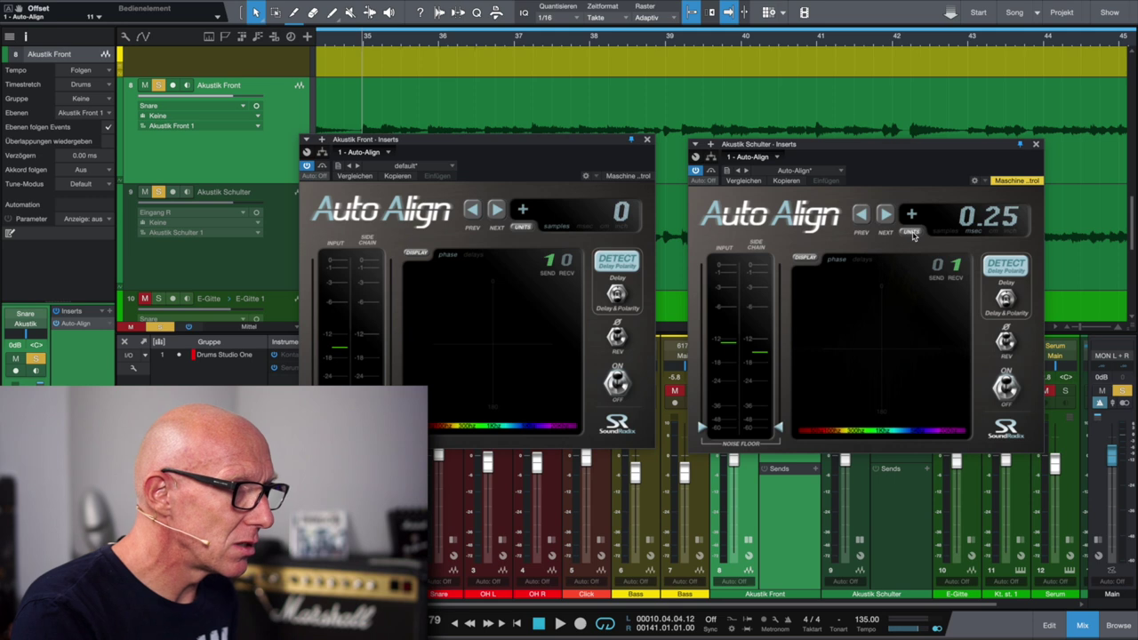
pyautogui.click(912, 233)
pyautogui.click(912, 233)
pyautogui.click(912, 233)
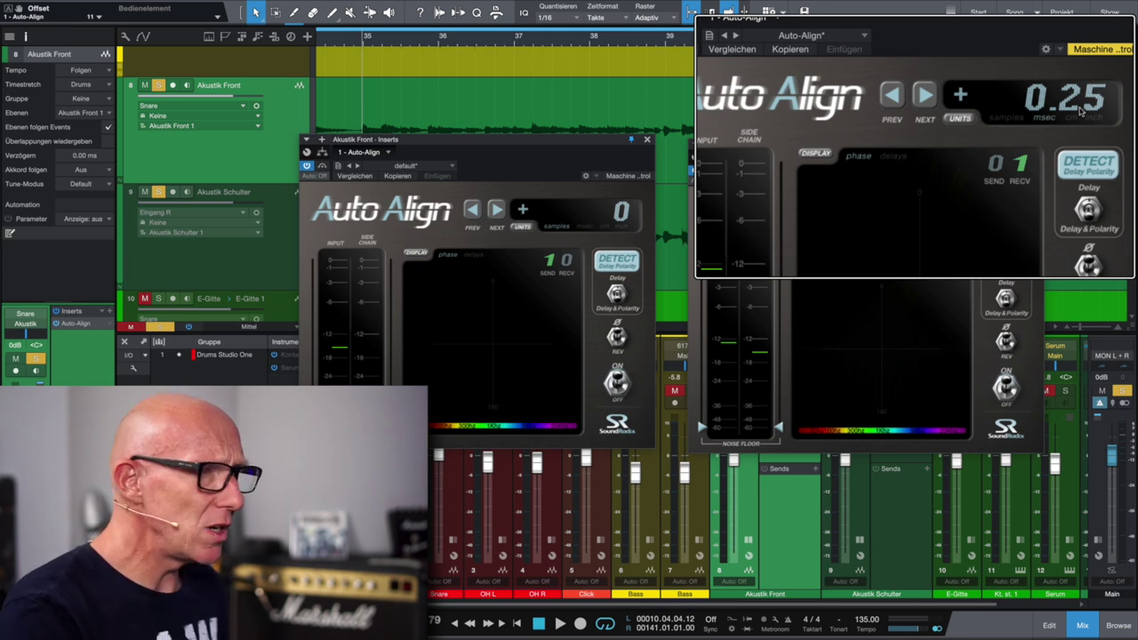
pyautogui.click(907, 234)
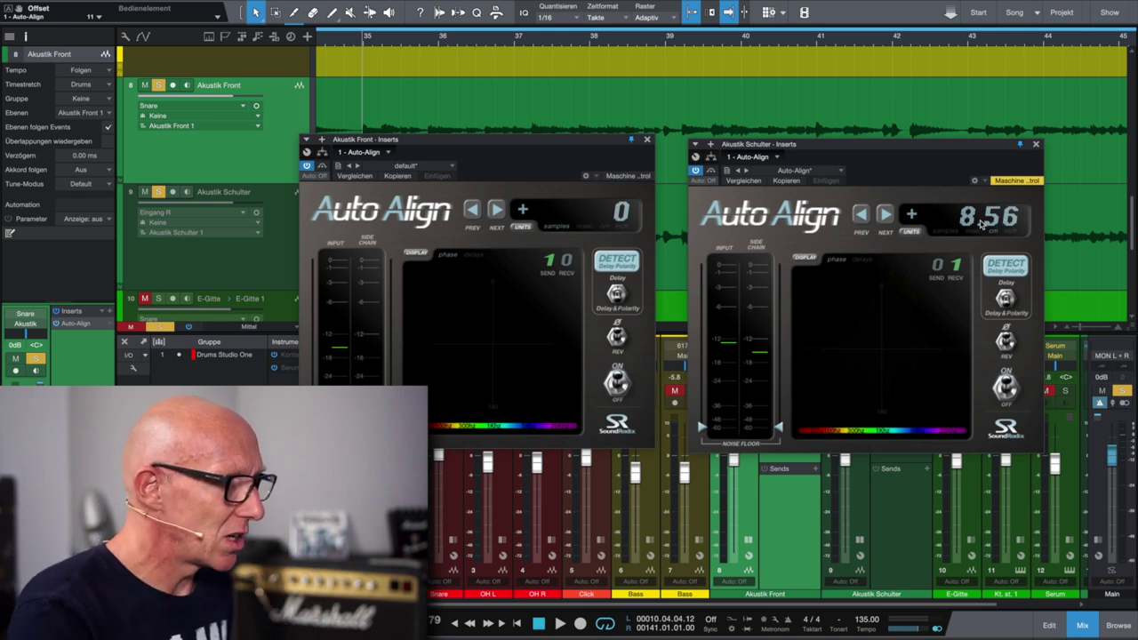
pyautogui.click(1036, 146)
pyautogui.click(647, 142)
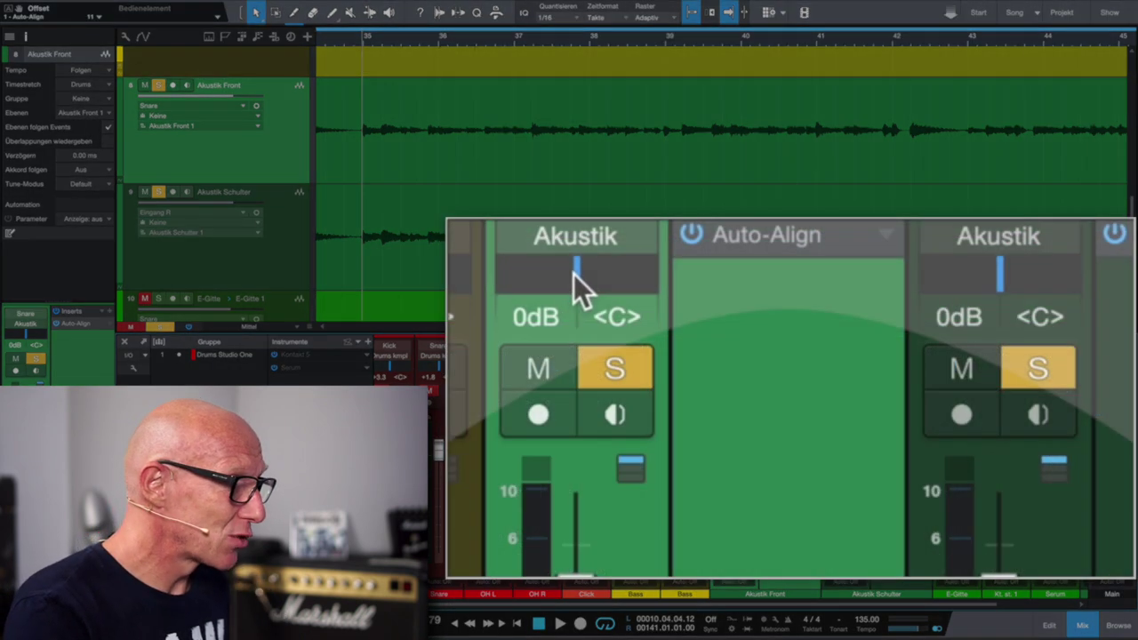
# Pan Akustik Front hard left and Akustik Schulter hard right, and play the stereo result
pyautogui.moveTo(734, 368); pyautogui.dragTo(722, 368)
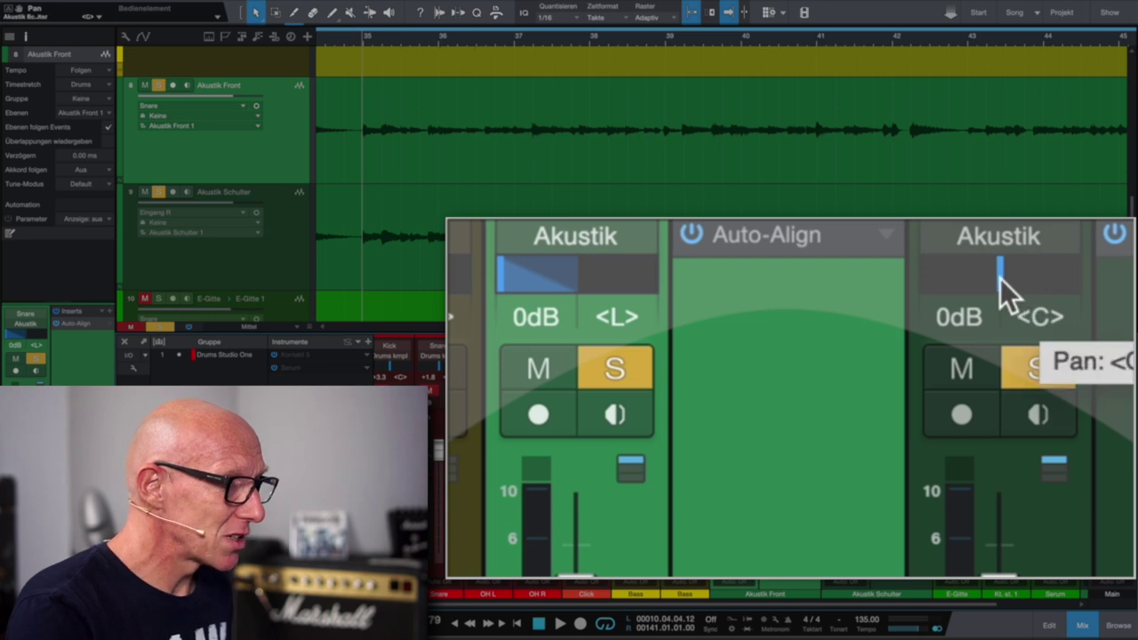
pyautogui.moveTo(1000, 278); pyautogui.dragTo(1078, 279)
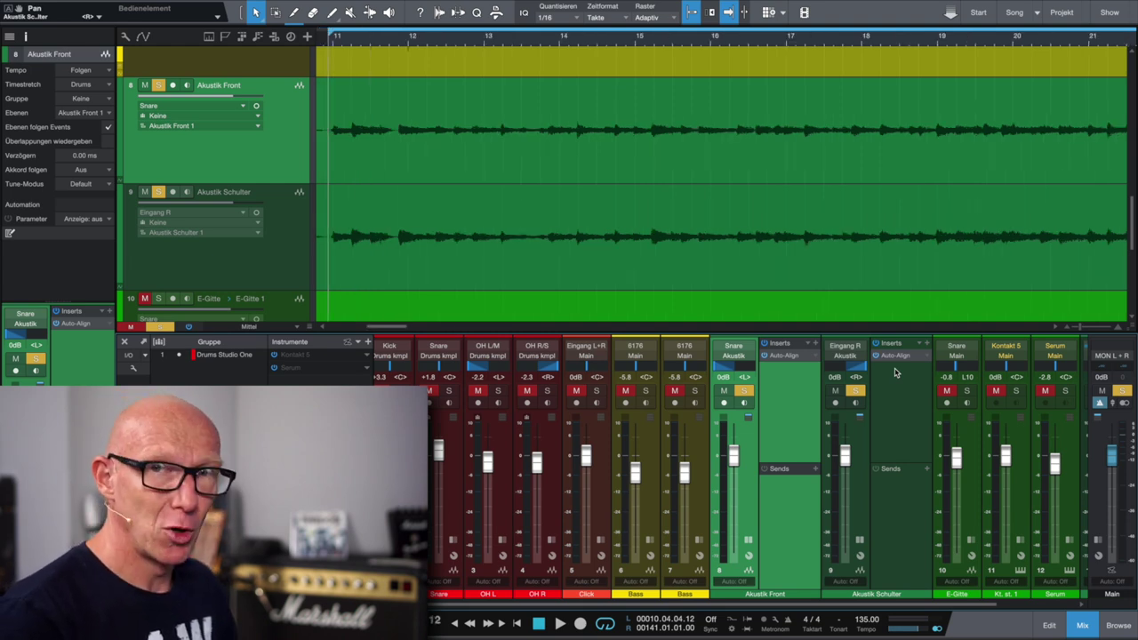
pyautogui.press('space')
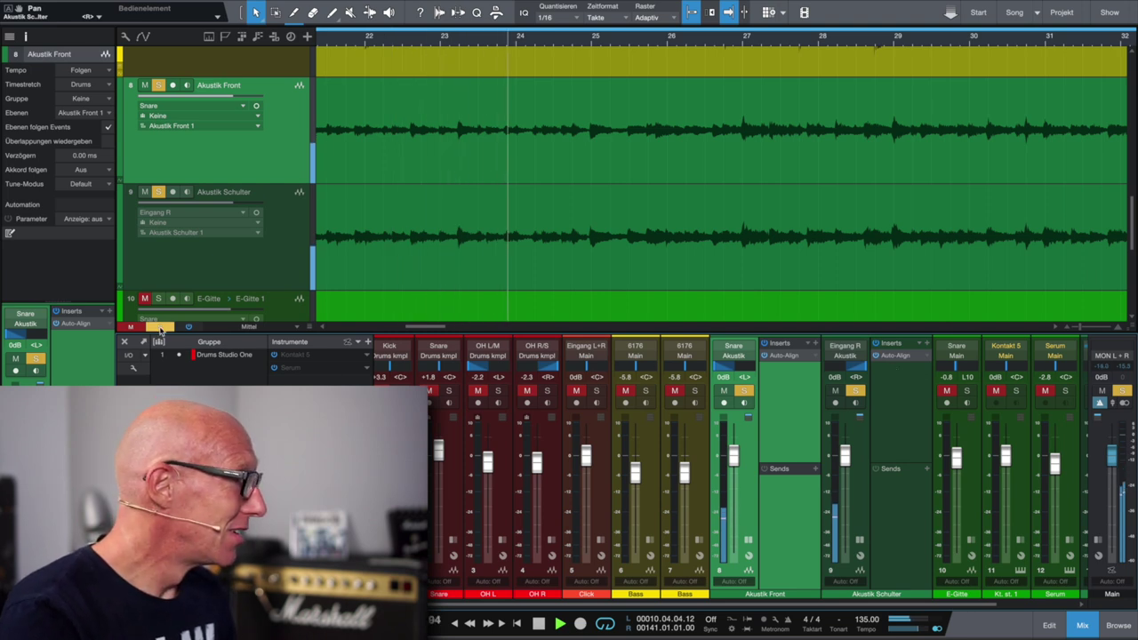
# Compare the acoustic guitars in the full mix and soloed, with the Akustik bus raised to +3.3 dB
pyautogui.click(855, 390)
pyautogui.hscroll(1, 871, 494)
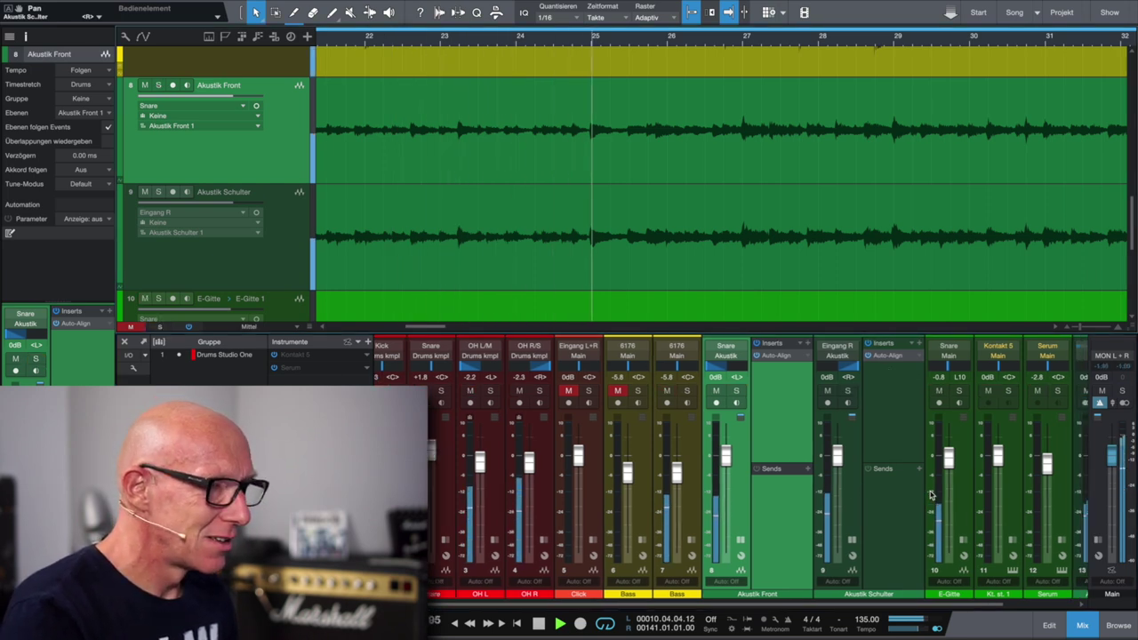
pyautogui.hscroll(1, 933, 493)
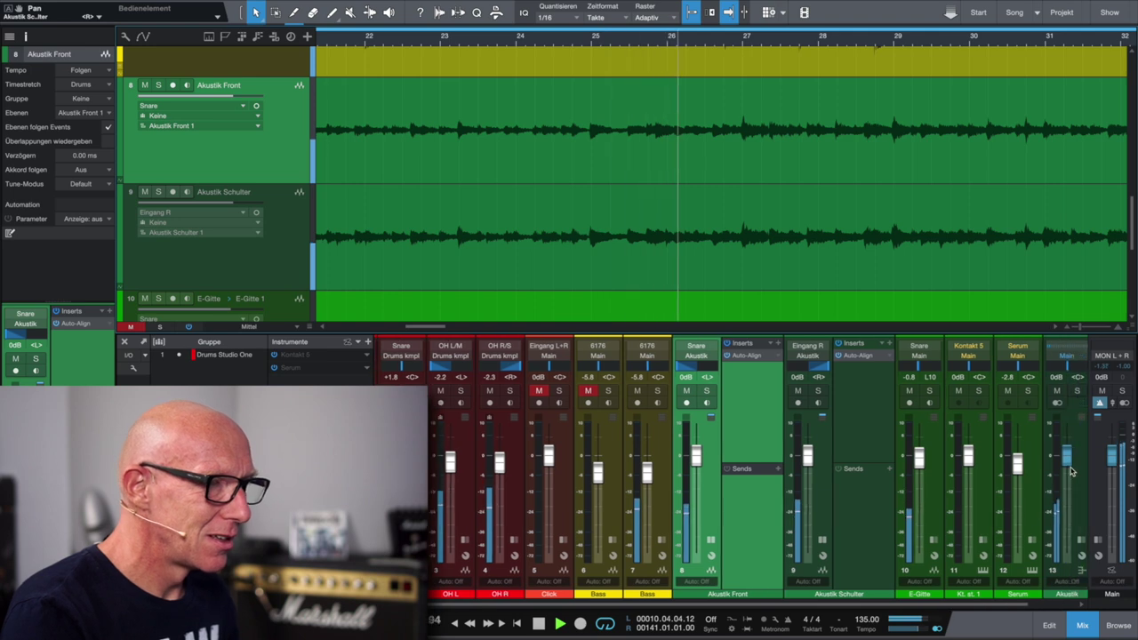
pyautogui.scroll(1, 1067, 455)
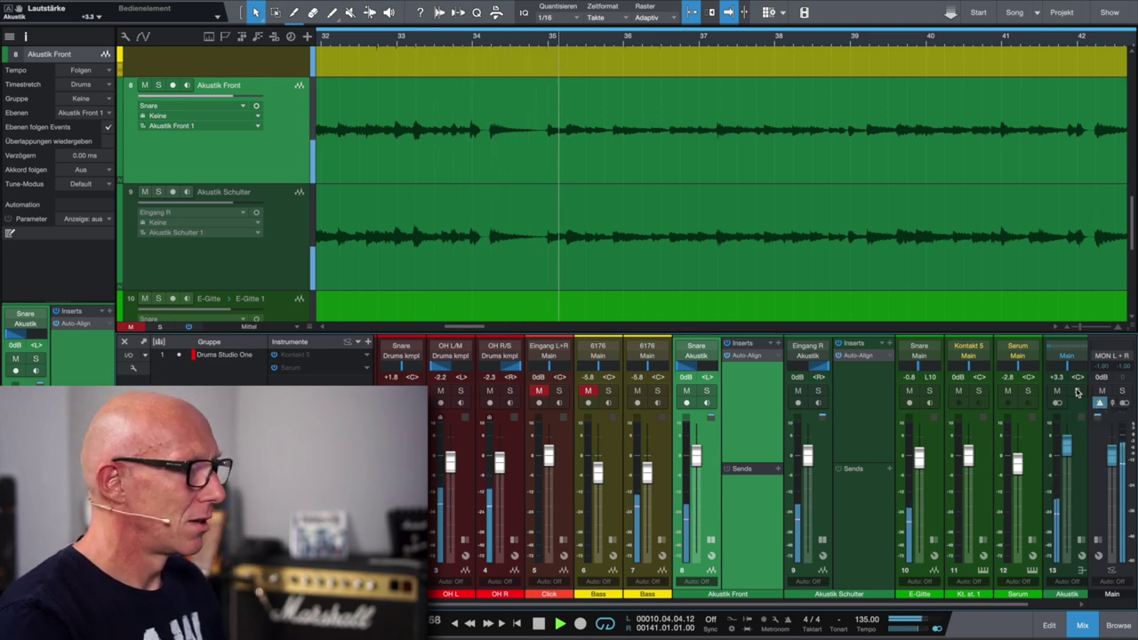
pyautogui.click(1077, 392)
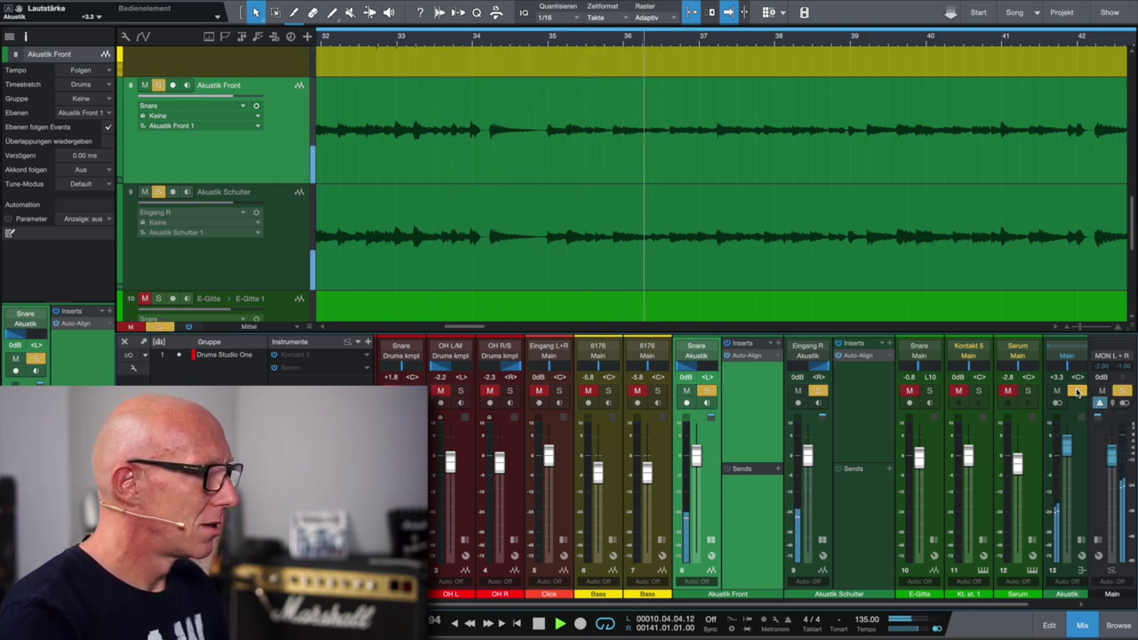